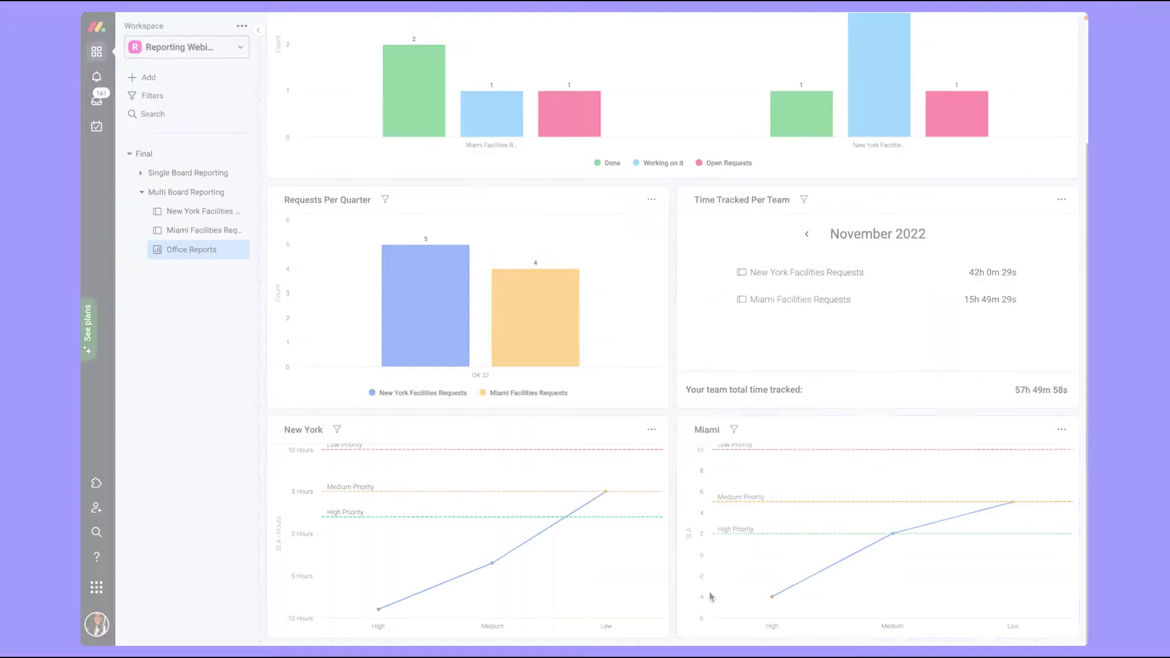
Step: Duplicate Miami Facilities Requests as 'Austin Facilities Requests', copying the structure only
{"action": "mouse_move", "coordinate": [594, 537]}
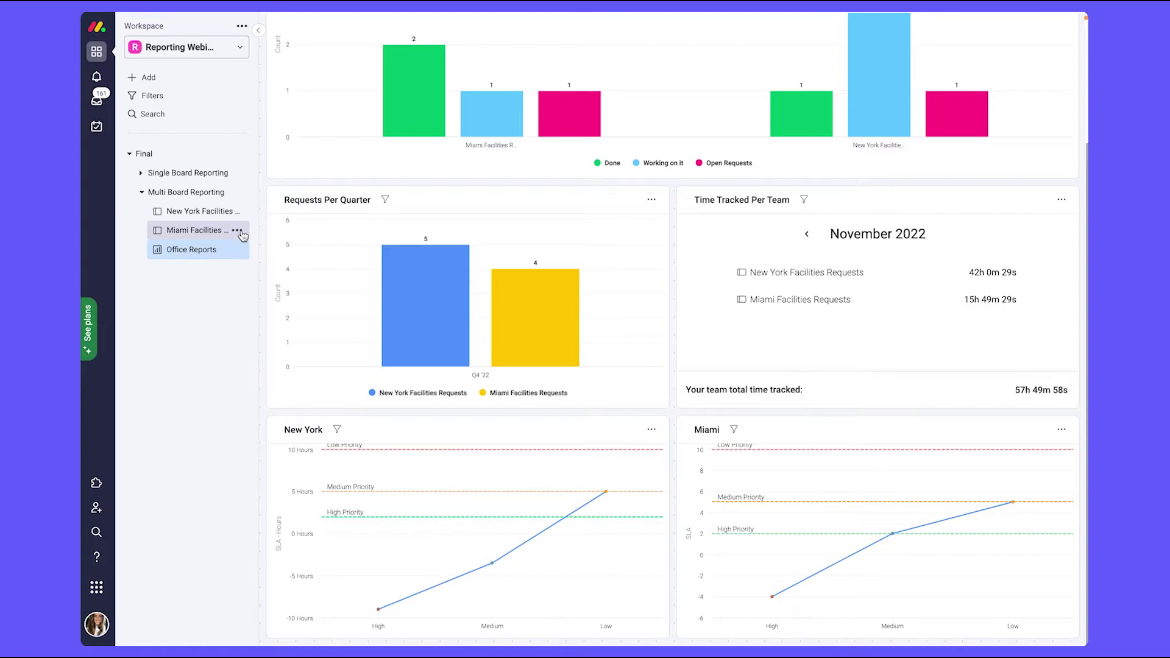
{"action": "left_click", "coordinate": [238, 231]}
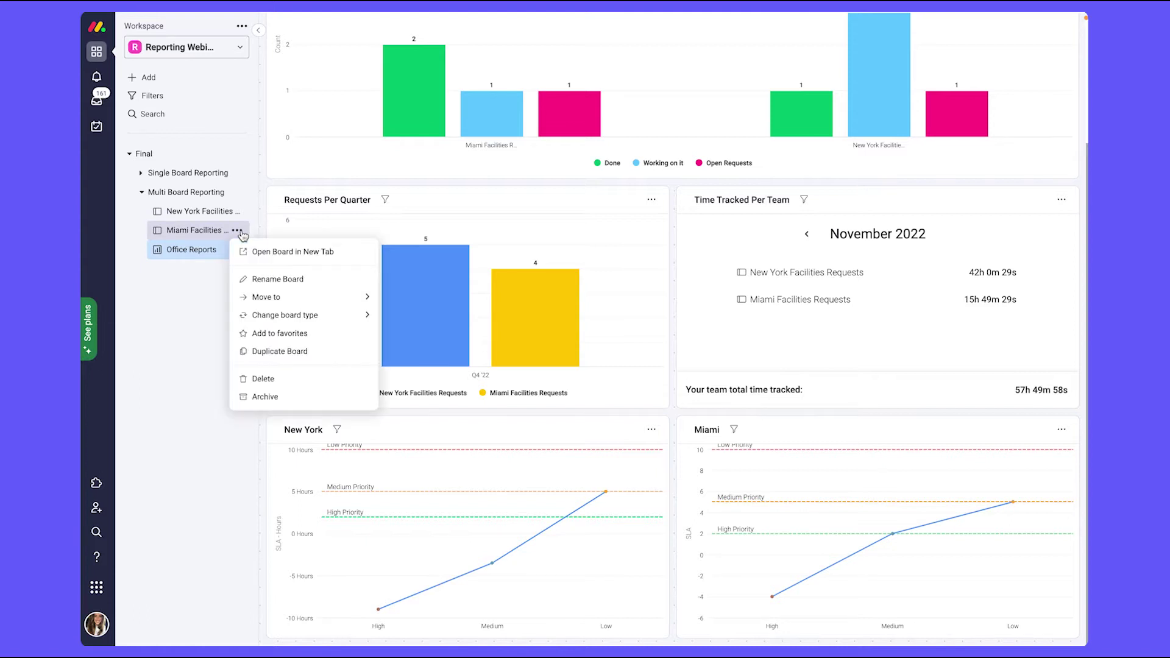
{"action": "left_click", "coordinate": [278, 353]}
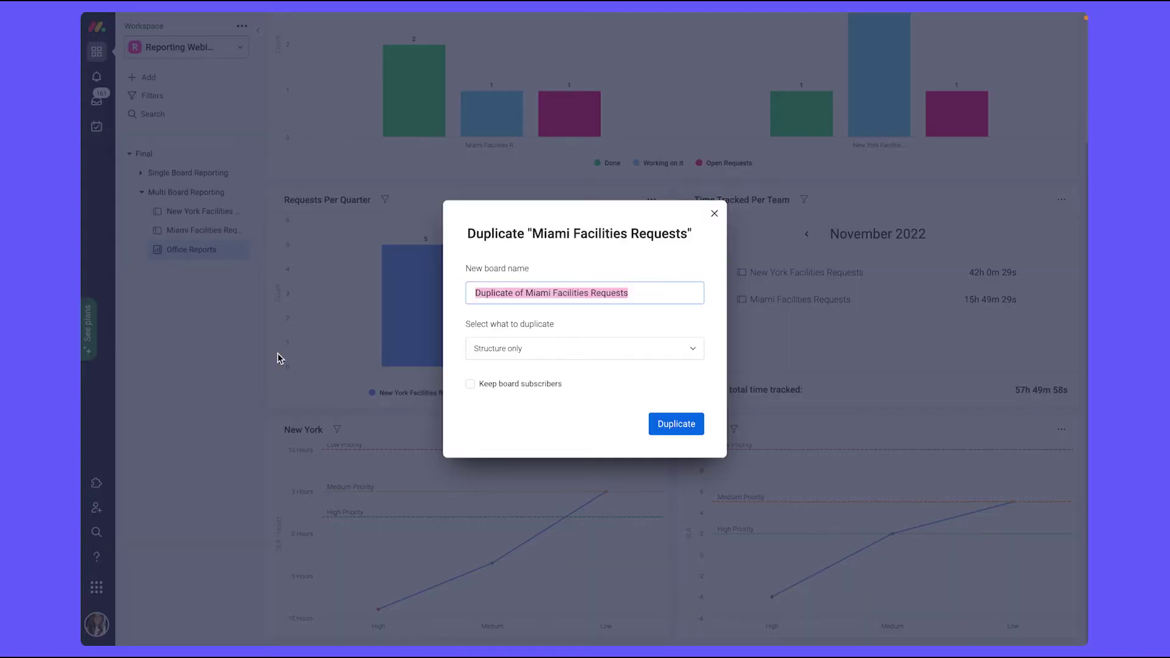
{"action": "left_click", "coordinate": [552, 293]}
{"action": "left_click_drag", "start_coordinate": [548, 294], "coordinate": [492, 293]}
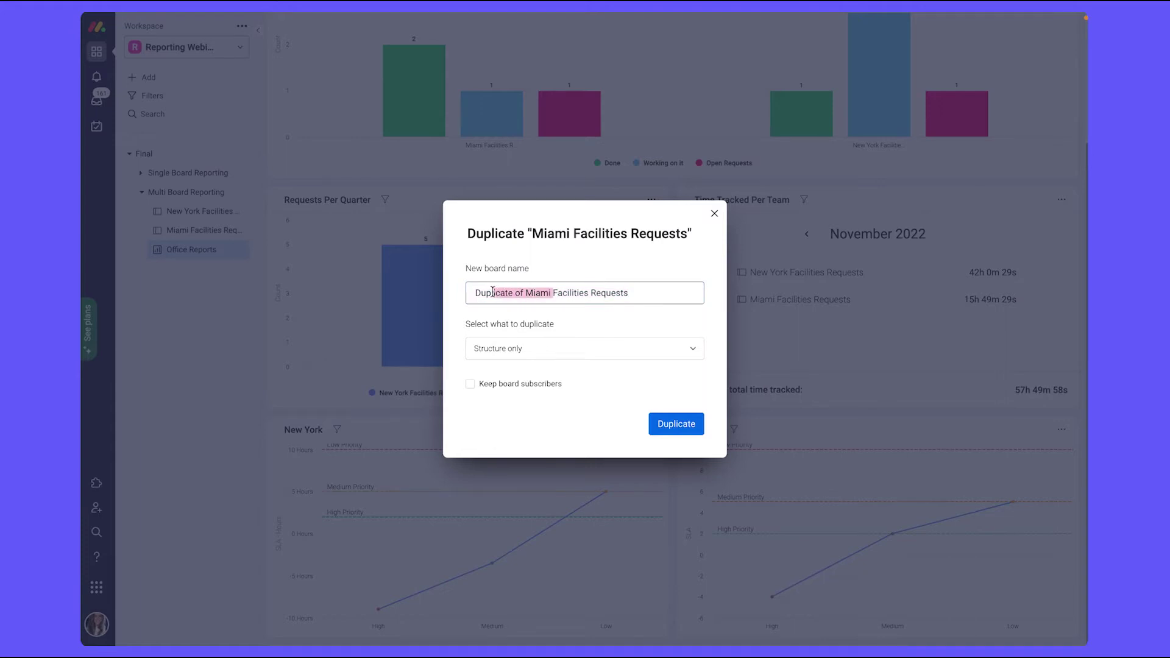
{"action": "key", "text": "BackSpace"}
{"action": "type", "text": "Austin"}
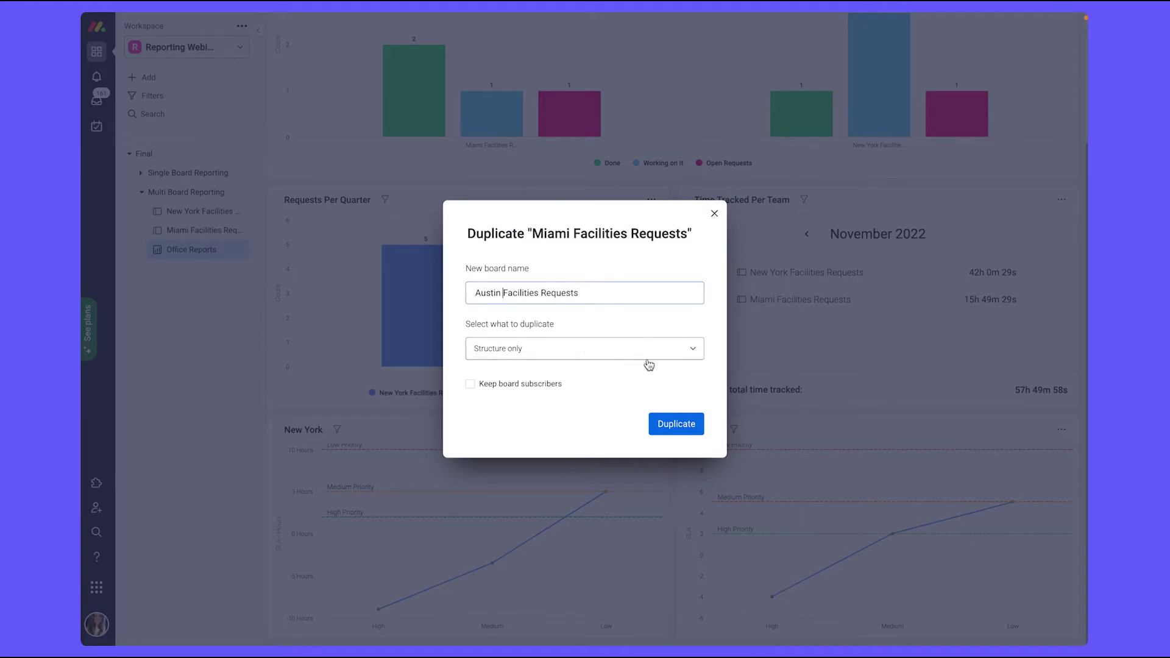
{"action": "left_click", "coordinate": [555, 349]}
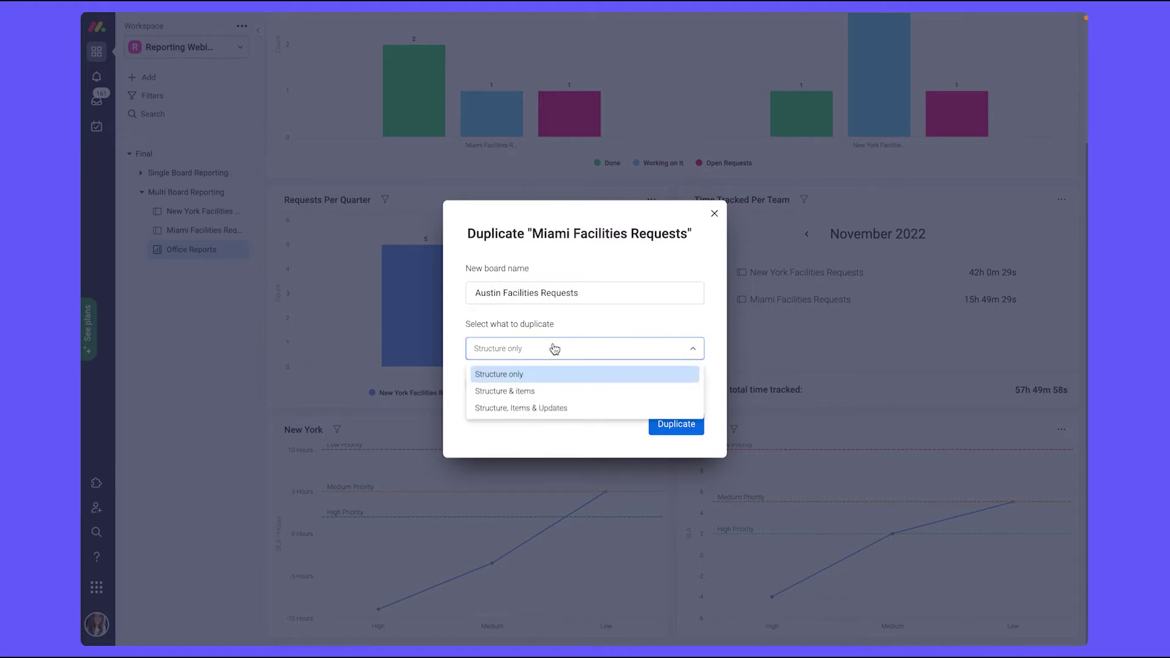
{"action": "left_click", "coordinate": [550, 356]}
{"action": "left_click", "coordinate": [657, 426]}
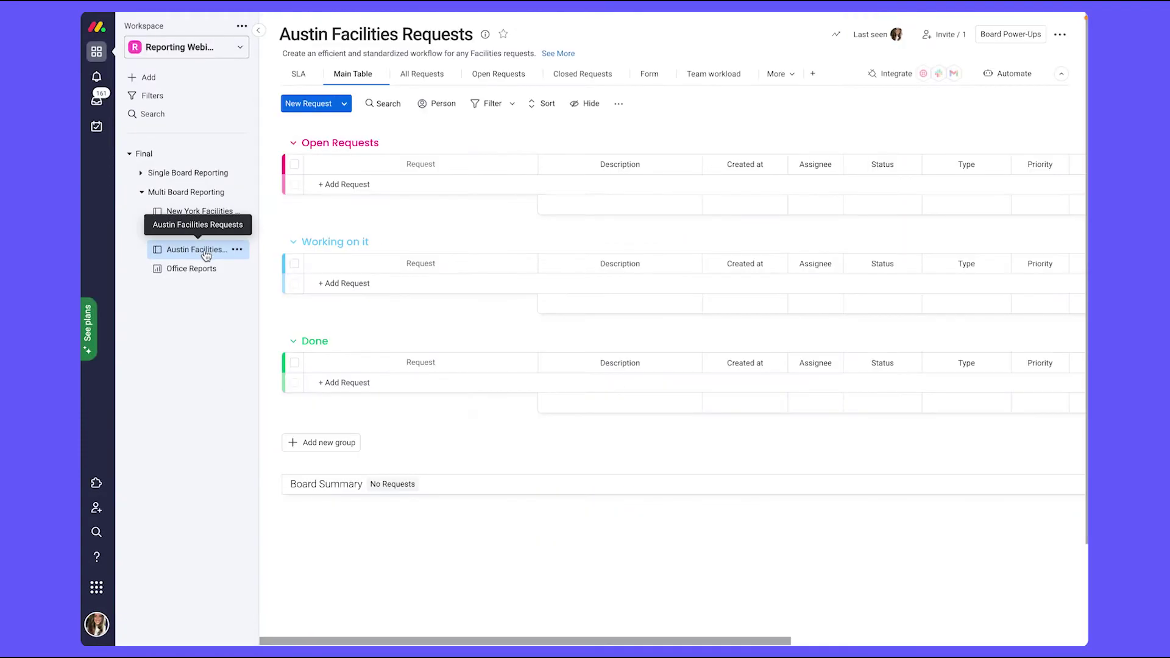
Step: Add Austin Facilities Requests to Office Reports' connected boards alongside New York and Miami
{"action": "left_click", "coordinate": [211, 268]}
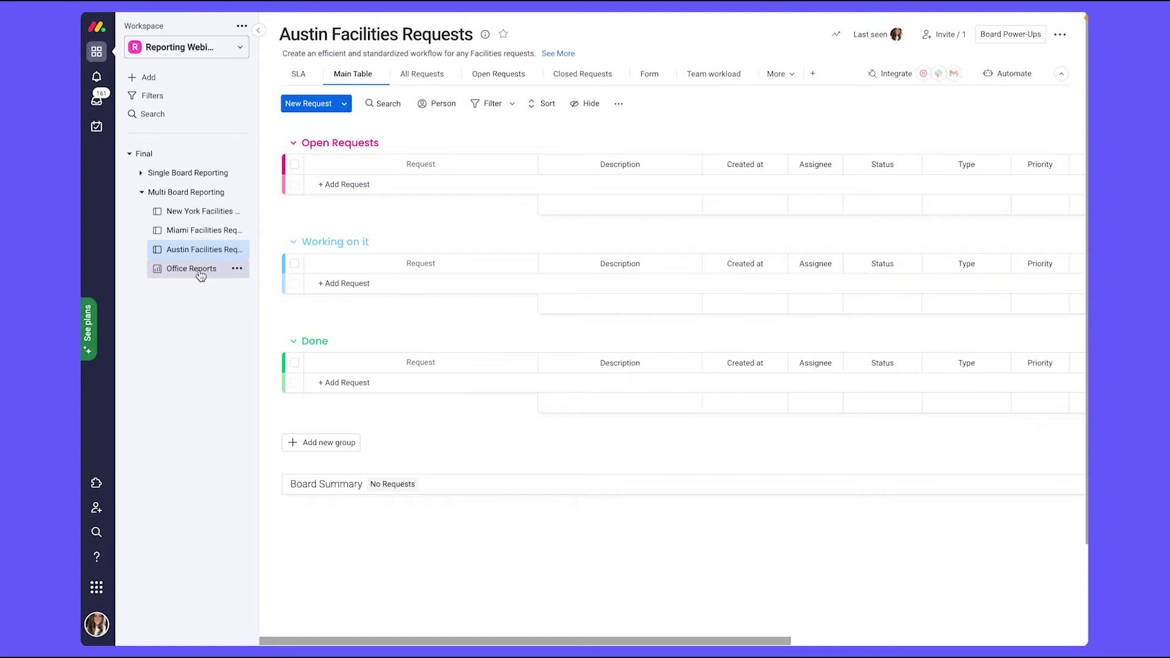
{"action": "left_click", "coordinate": [397, 63]}
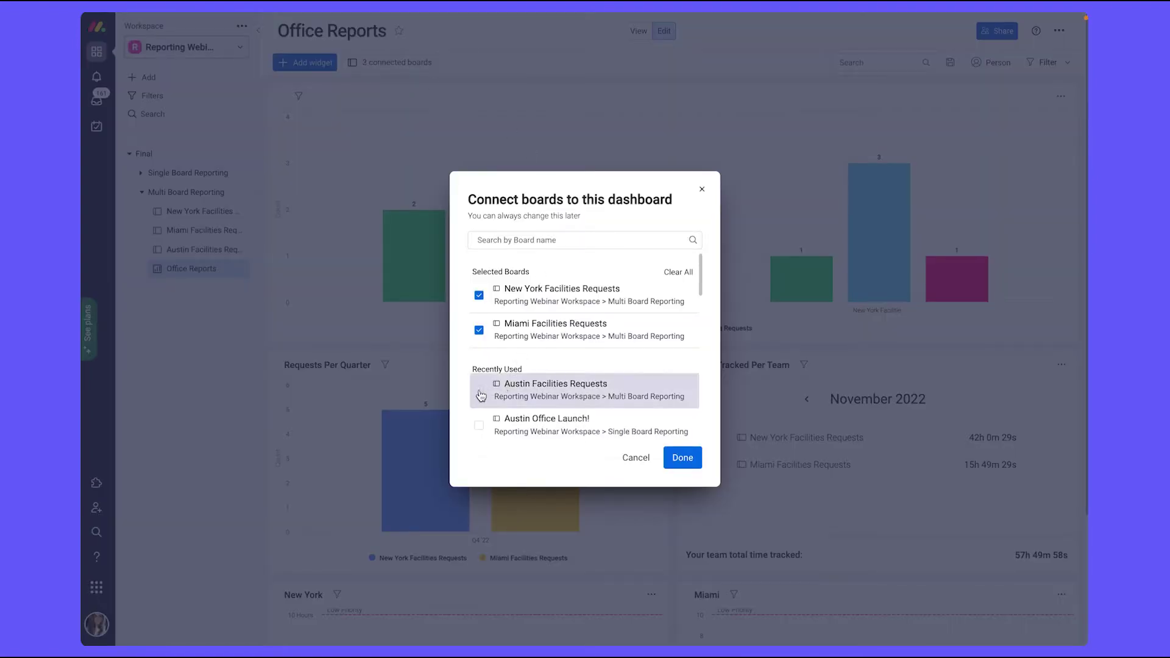
{"action": "left_click", "coordinate": [480, 393]}
{"action": "left_click", "coordinate": [673, 458]}
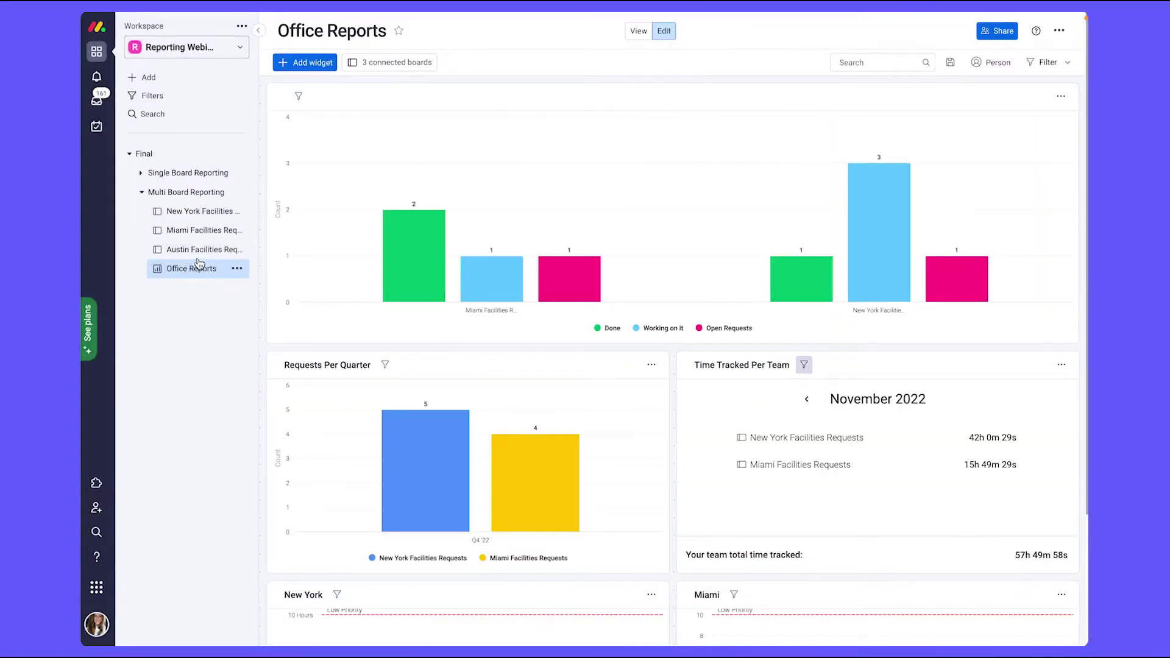
{"action": "scroll", "coordinate": [331, 377], "scroll_direction": "down", "scroll_amount": 3}
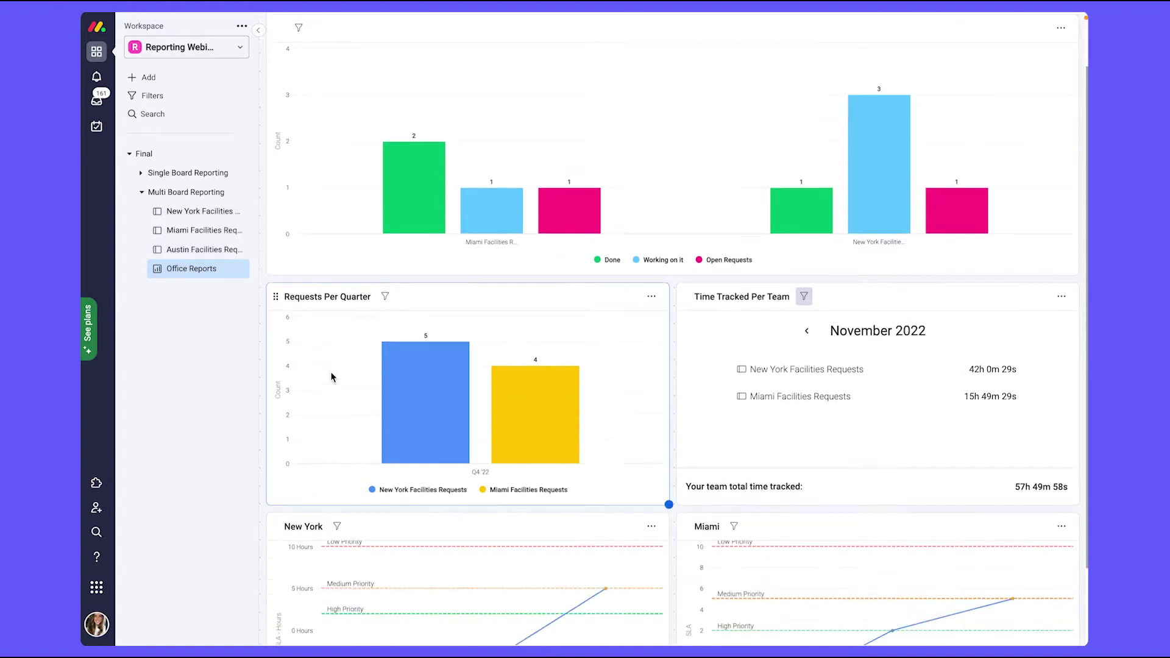
{"action": "scroll", "coordinate": [331, 377], "scroll_direction": "up", "scroll_amount": 3}
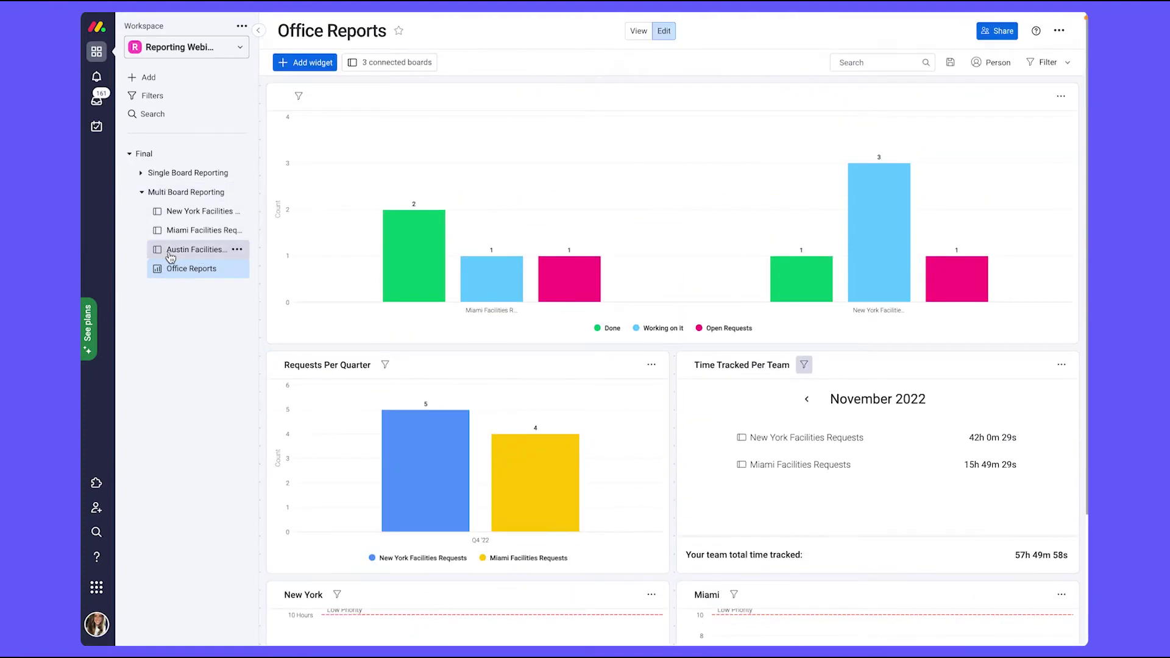
Step: Bring up the Austin Facilities Requests board's request form as a requester sees it
{"action": "left_click", "coordinate": [201, 249]}
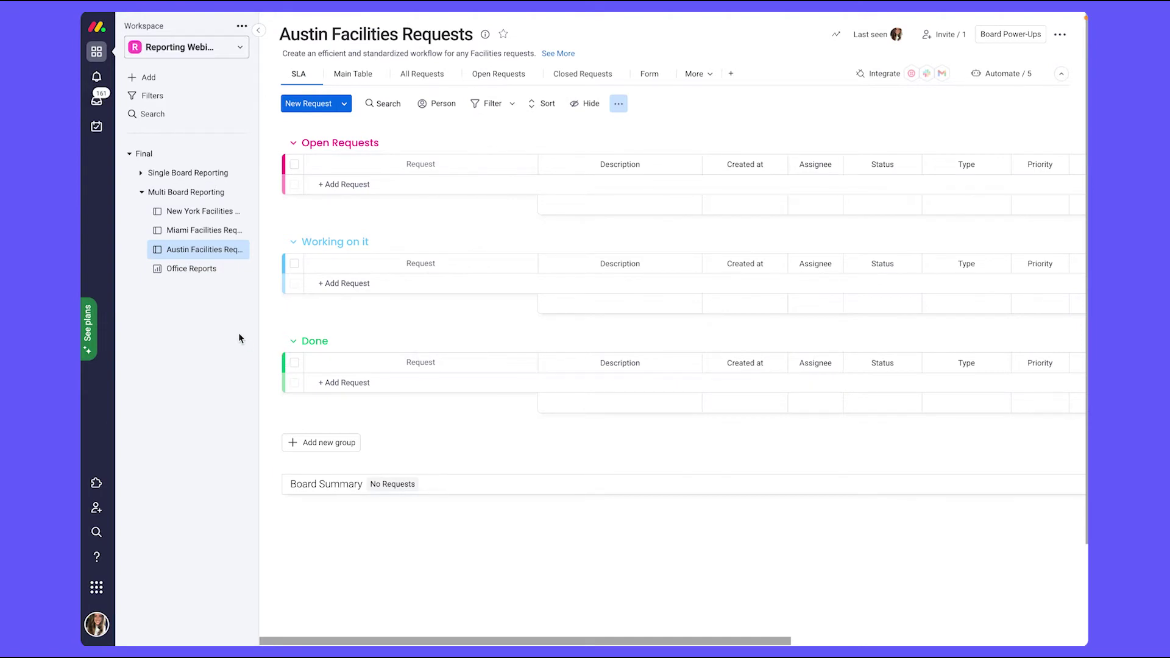
{"action": "left_click", "coordinate": [649, 82]}
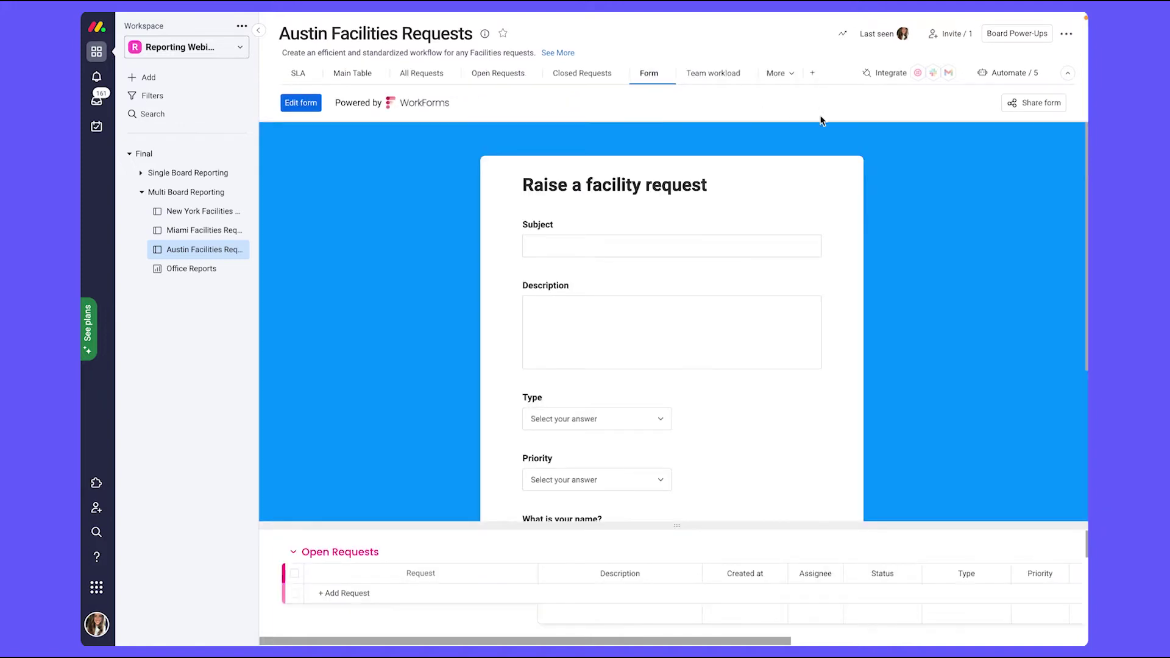
{"action": "left_click", "coordinate": [1020, 105]}
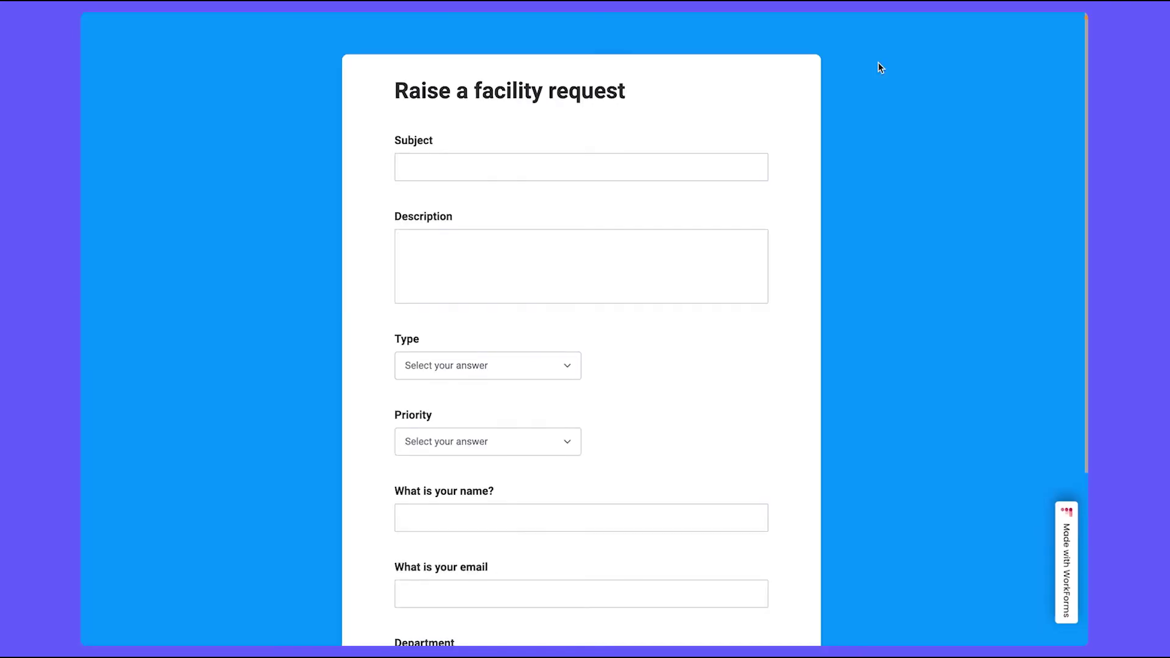
Step: Enter subject 'Snacks restock', a lounge snacks description, type General question and Low priority
{"action": "left_click", "coordinate": [619, 159]}
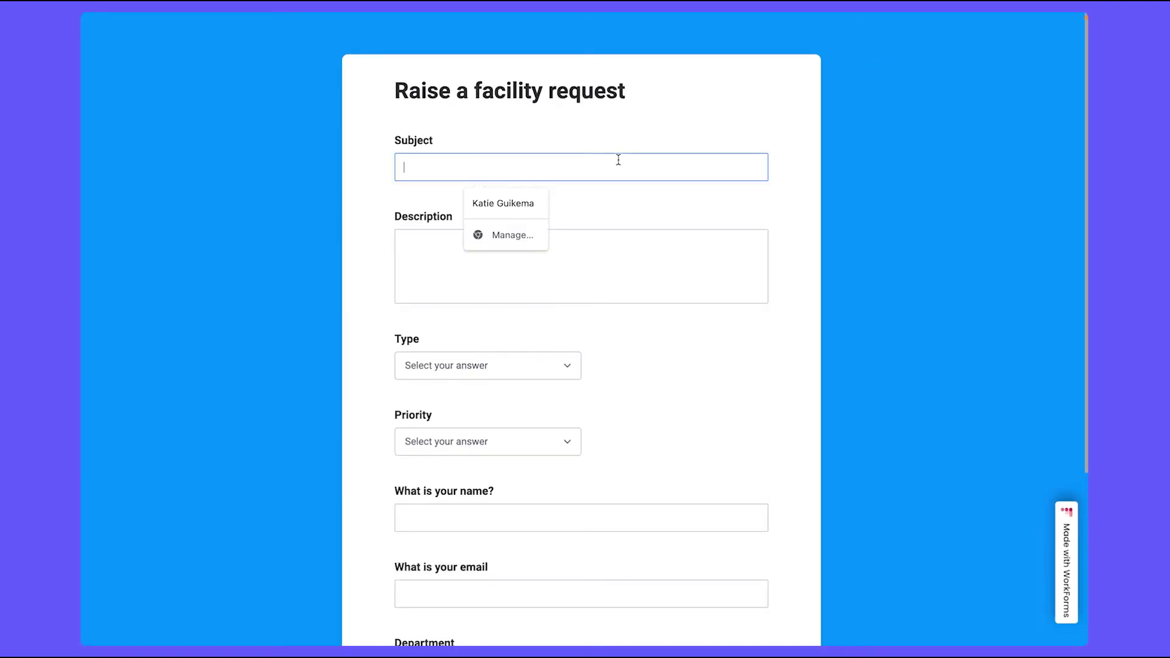
{"action": "type", "text": "Snacks restock"}
{"action": "key", "text": "Tab"}
{"action": "type", "text": "The snacks in the lounge need to be restok"}
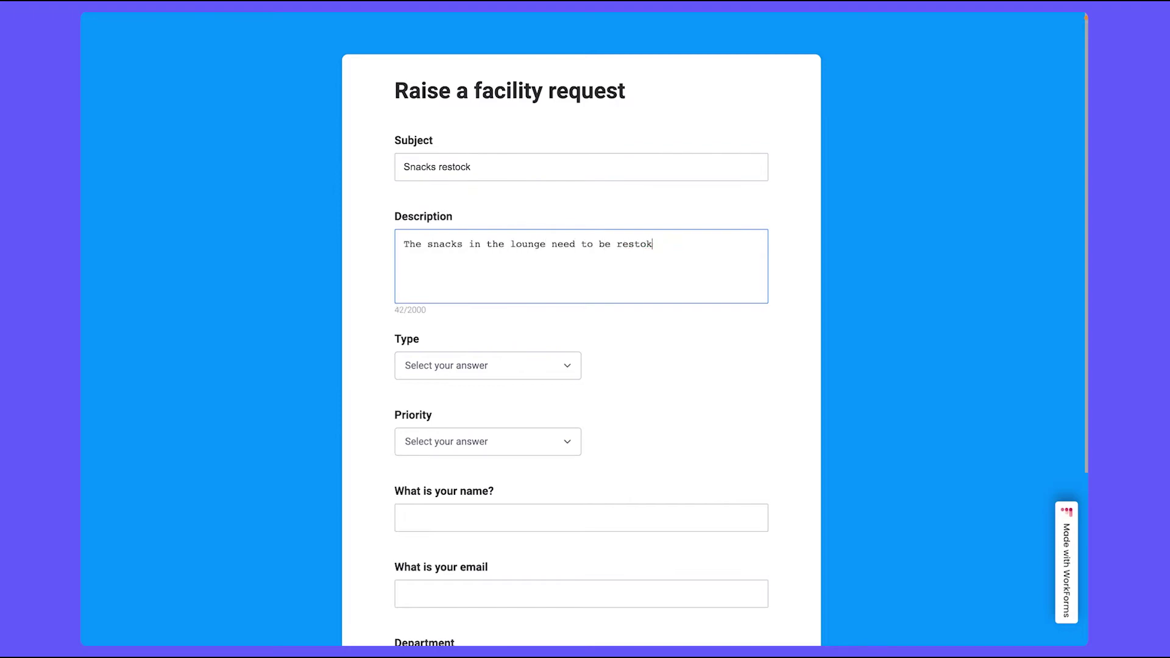
{"action": "type", "text": "cked"}
{"action": "left_click", "coordinate": [488, 366]}
{"action": "left_click", "coordinate": [445, 481]}
Step: Fill in the requester's name and e-mail, choose the Operation department, and submit the request
{"action": "left_click", "coordinate": [445, 494]}
{"action": "left_click", "coordinate": [485, 518]}
{"action": "type", "text": "Katie"}
{"action": "key", "text": "Tab"}
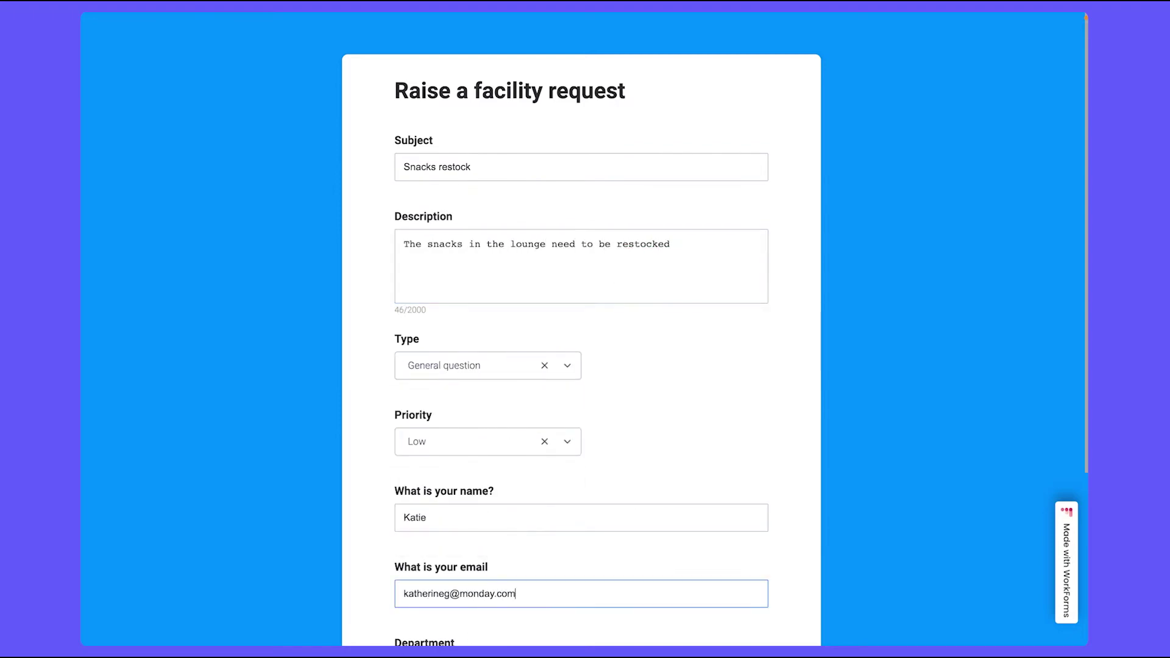
{"action": "scroll", "coordinate": [581, 365], "scroll_direction": "down", "scroll_amount": 4}
{"action": "left_click", "coordinate": [481, 445]}
{"action": "left_click", "coordinate": [427, 478]}
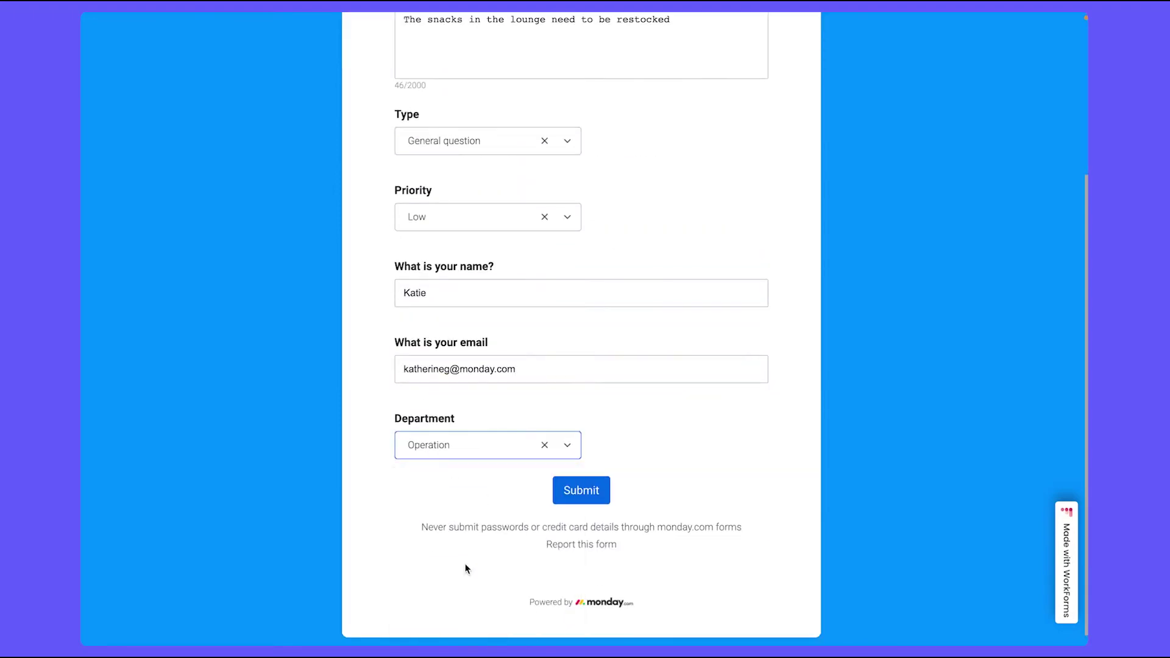
{"action": "left_click", "coordinate": [569, 502]}
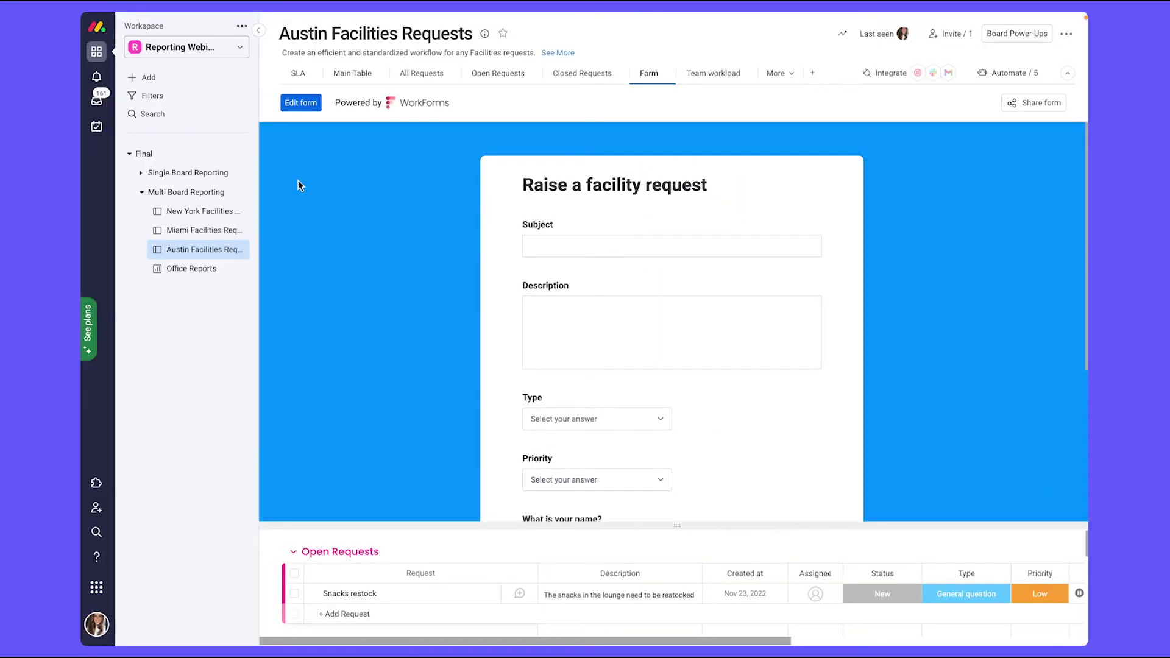
Step: Check the new request's columns in the Austin board's SLA view, then return to Office Reports
{"action": "left_click", "coordinate": [297, 74]}
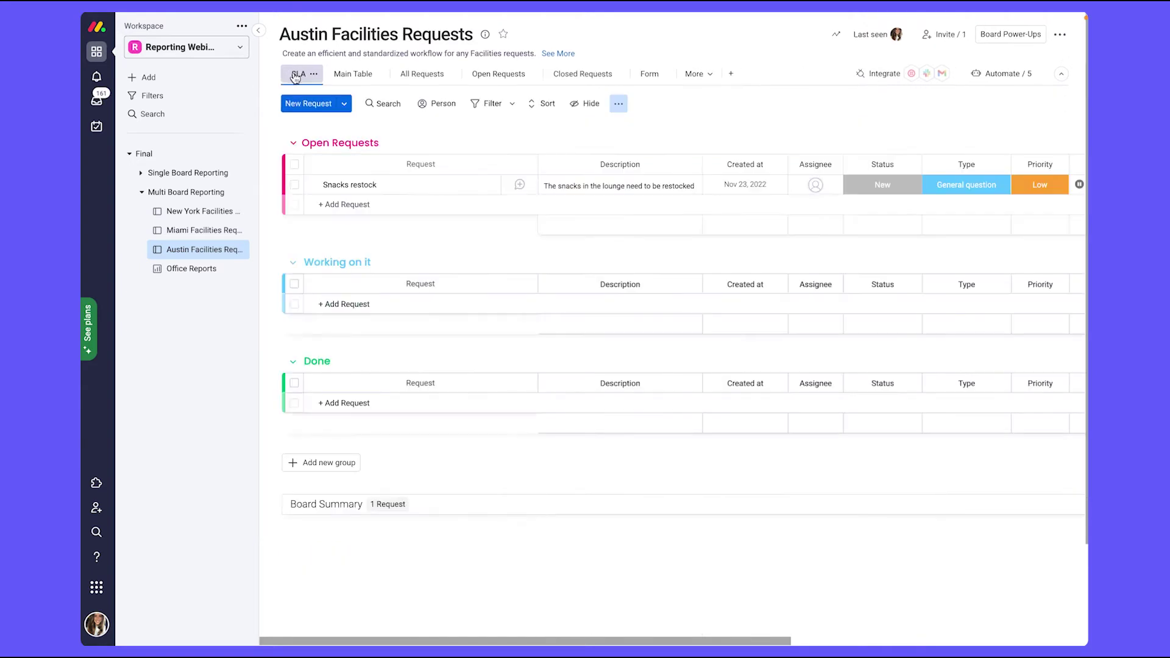
{"action": "scroll", "coordinate": [542, 225], "scroll_direction": "right", "scroll_amount": 1}
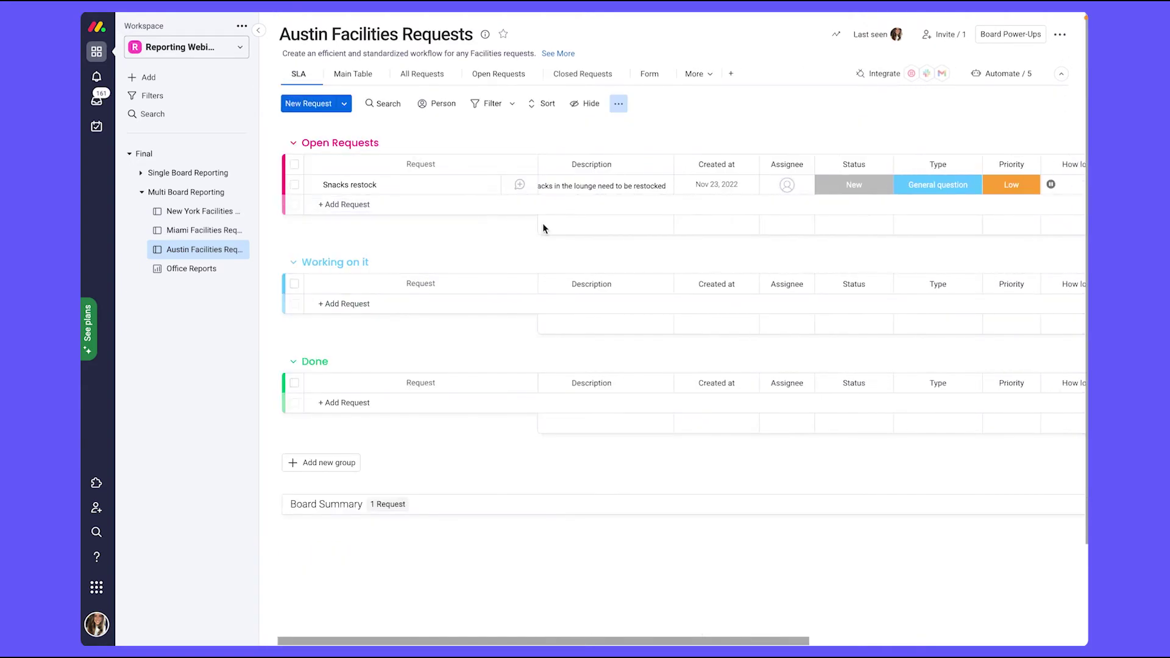
{"action": "scroll", "coordinate": [627, 189], "scroll_direction": "right", "scroll_amount": 5}
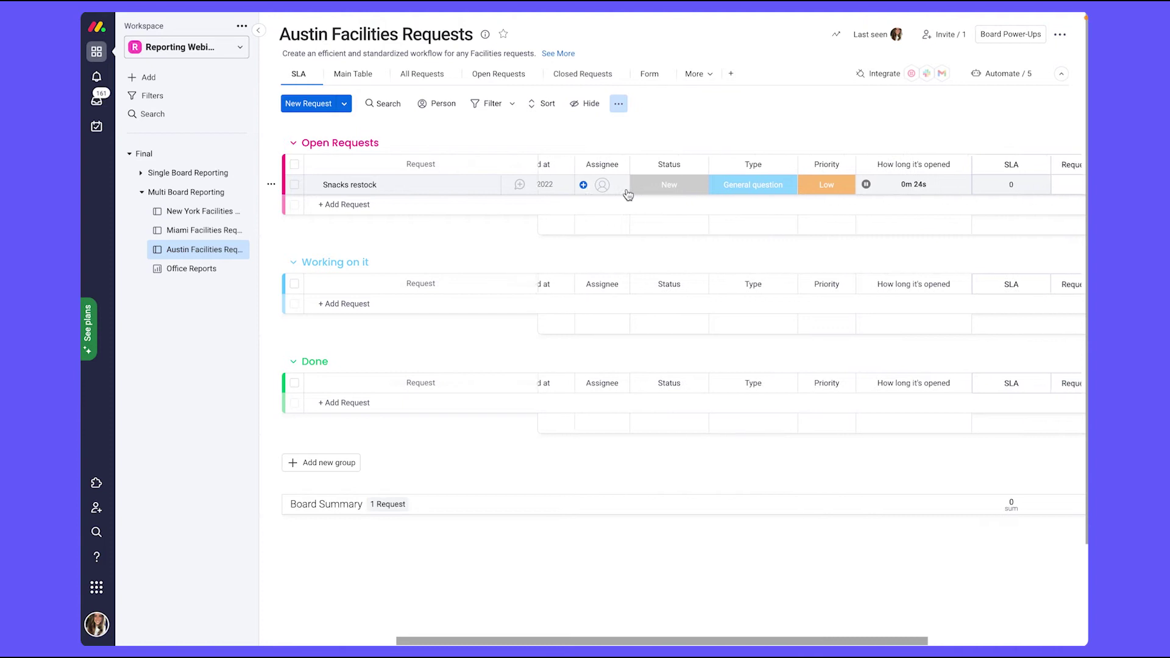
{"action": "scroll", "coordinate": [628, 194], "scroll_direction": "right", "scroll_amount": 7}
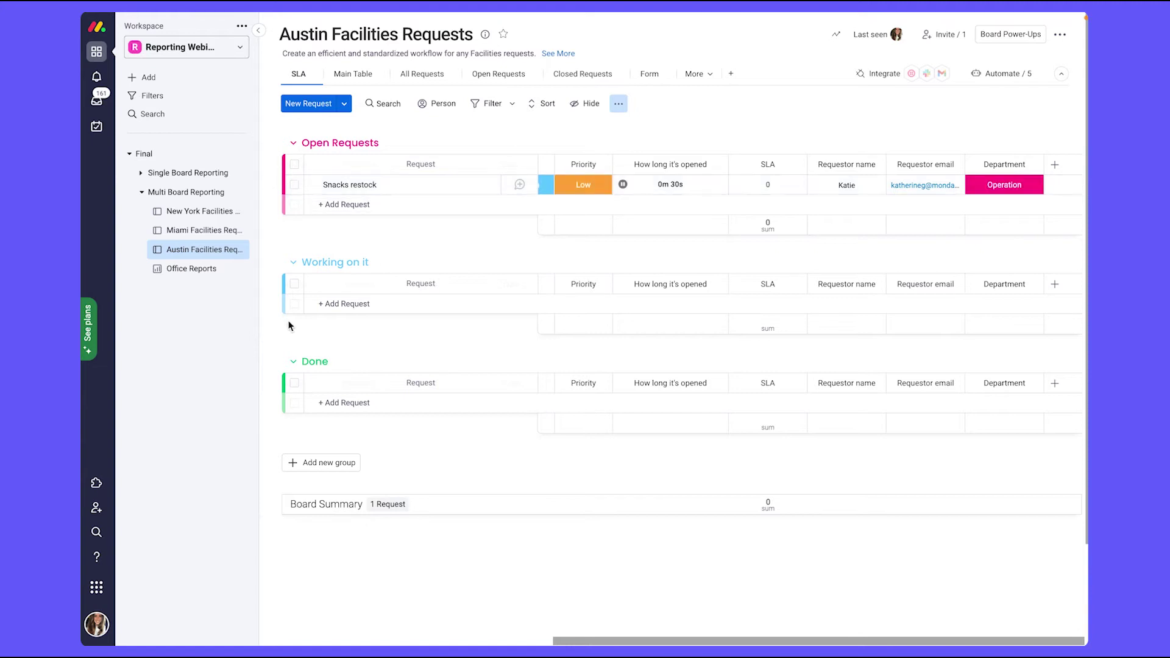
{"action": "left_click", "coordinate": [187, 275]}
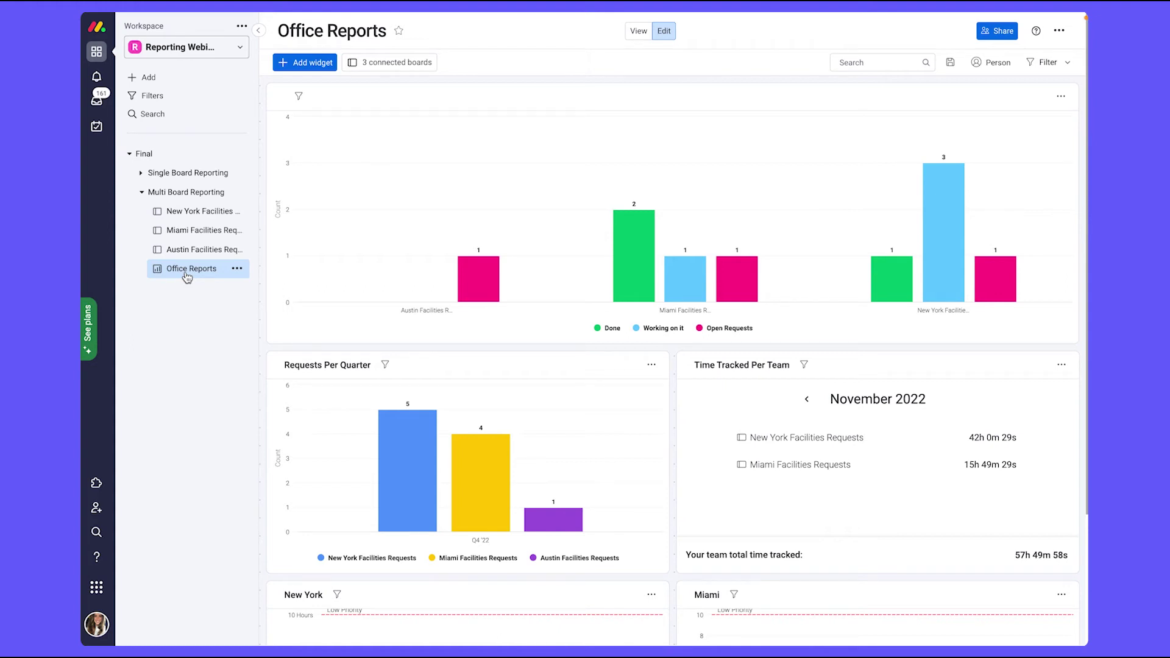
{"action": "scroll", "coordinate": [606, 258], "scroll_direction": "down", "scroll_amount": 1}
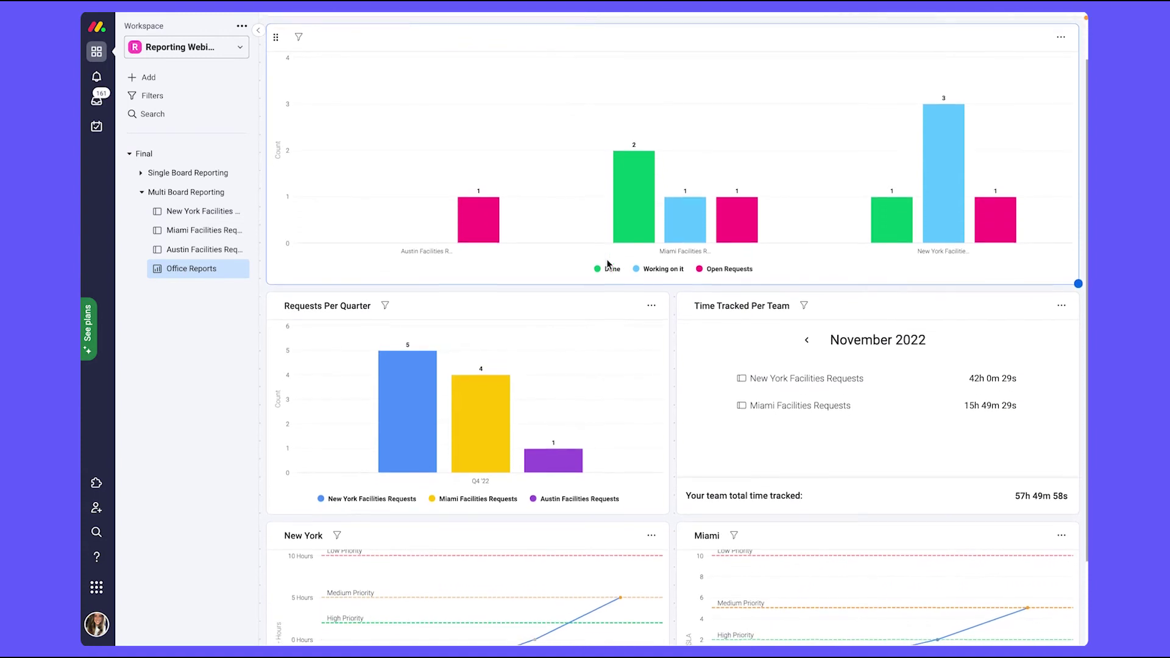
{"action": "scroll", "coordinate": [607, 263], "scroll_direction": "up", "scroll_amount": 1}
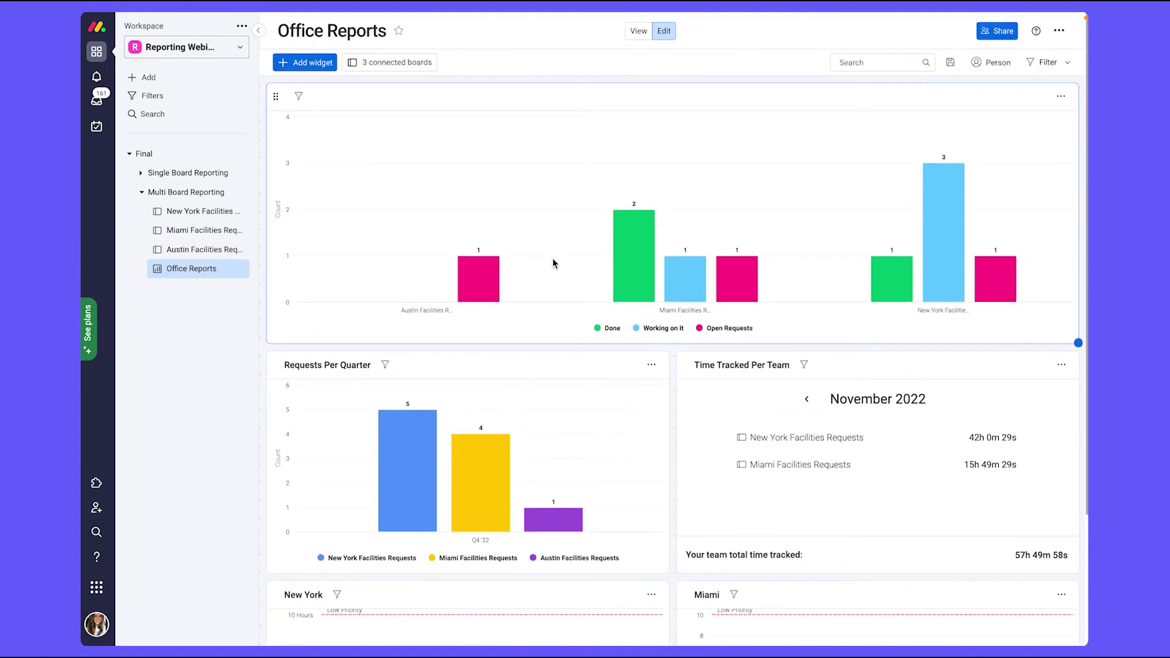
{"action": "scroll", "coordinate": [507, 320], "scroll_direction": "down", "scroll_amount": 2}
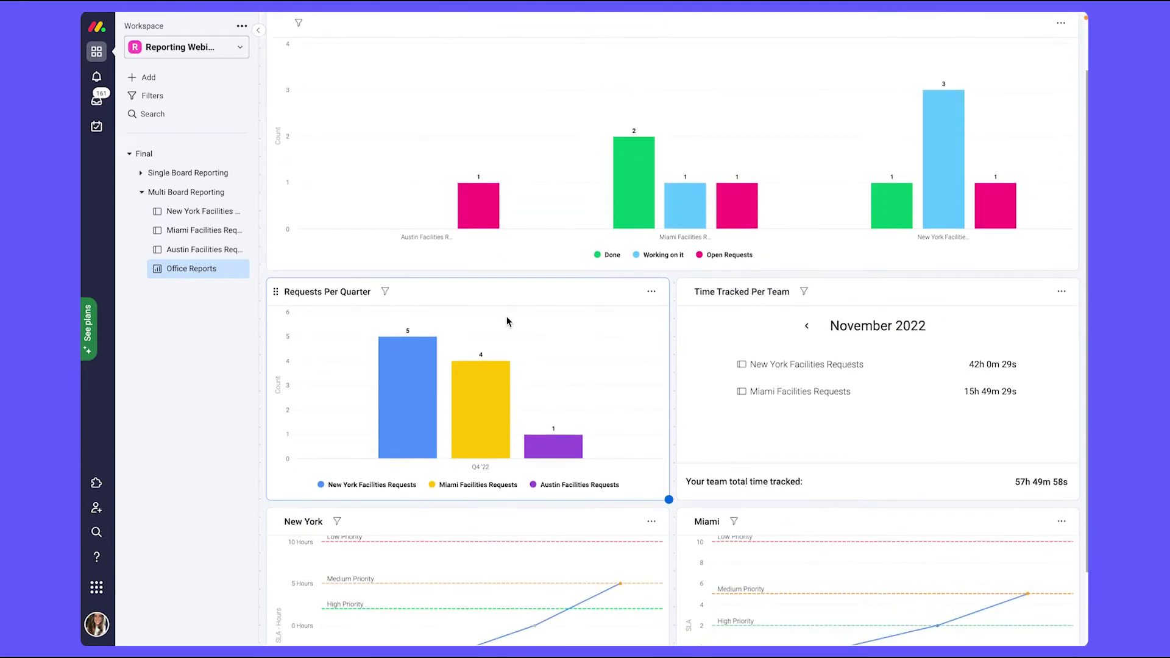
{"action": "scroll", "coordinate": [506, 316], "scroll_direction": "down", "scroll_amount": 1}
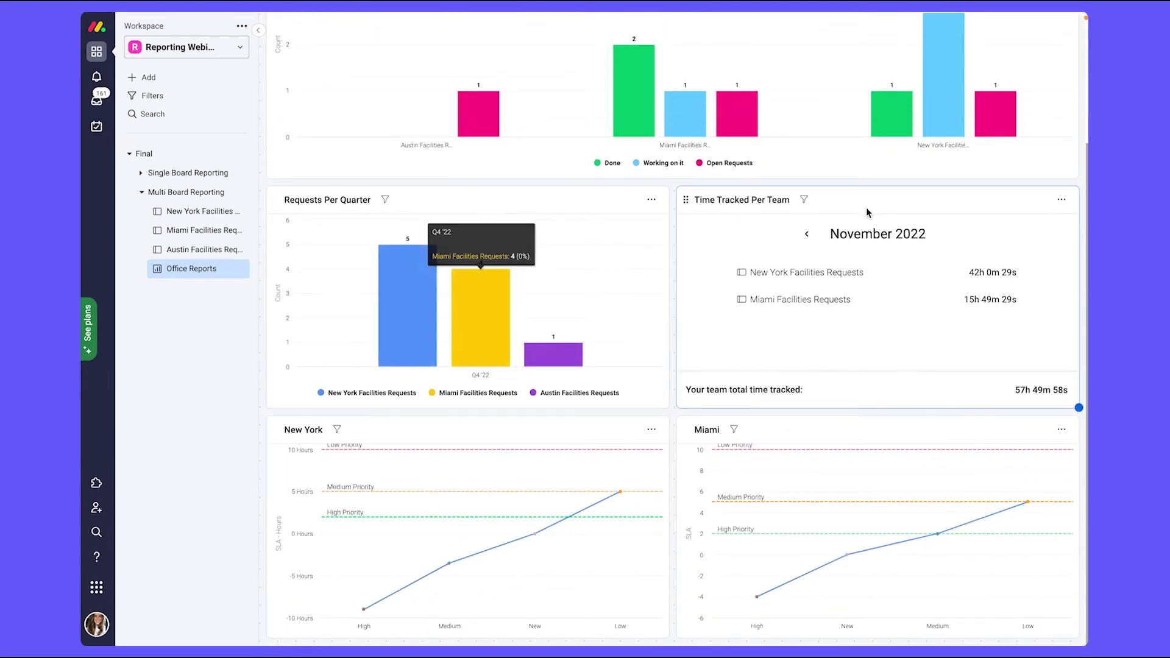
Step: In the Time Tracked Per Team widget settings, set Austin Facilities Requests' grouping to Boards
{"action": "left_click", "coordinate": [1061, 200]}
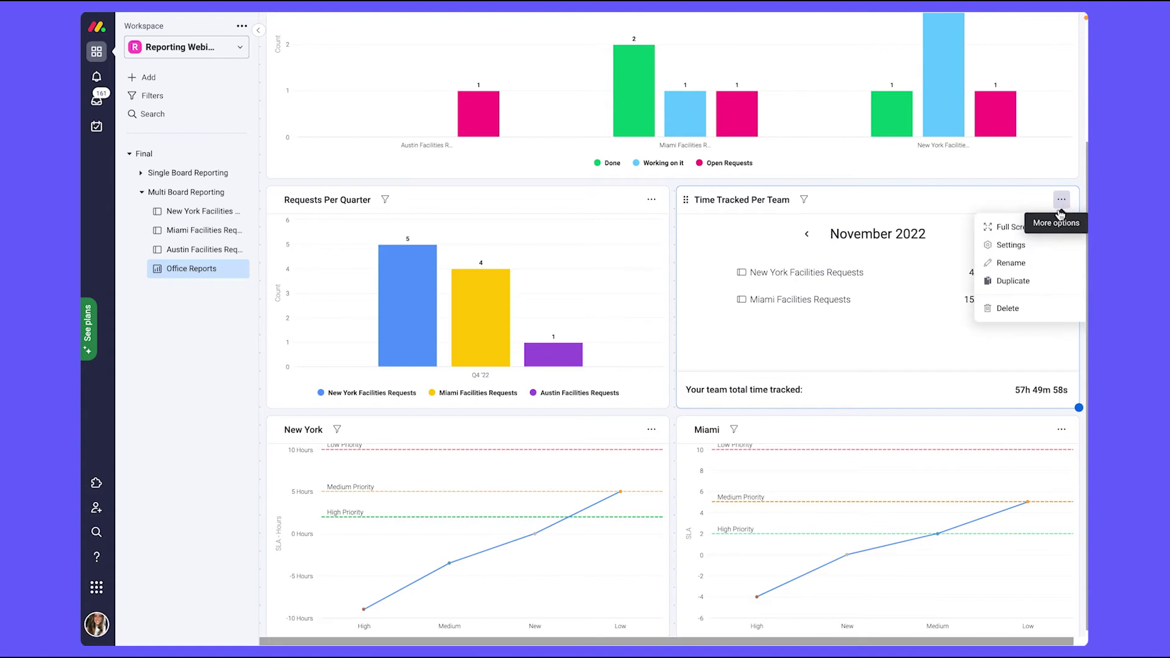
{"action": "left_click", "coordinate": [1035, 247]}
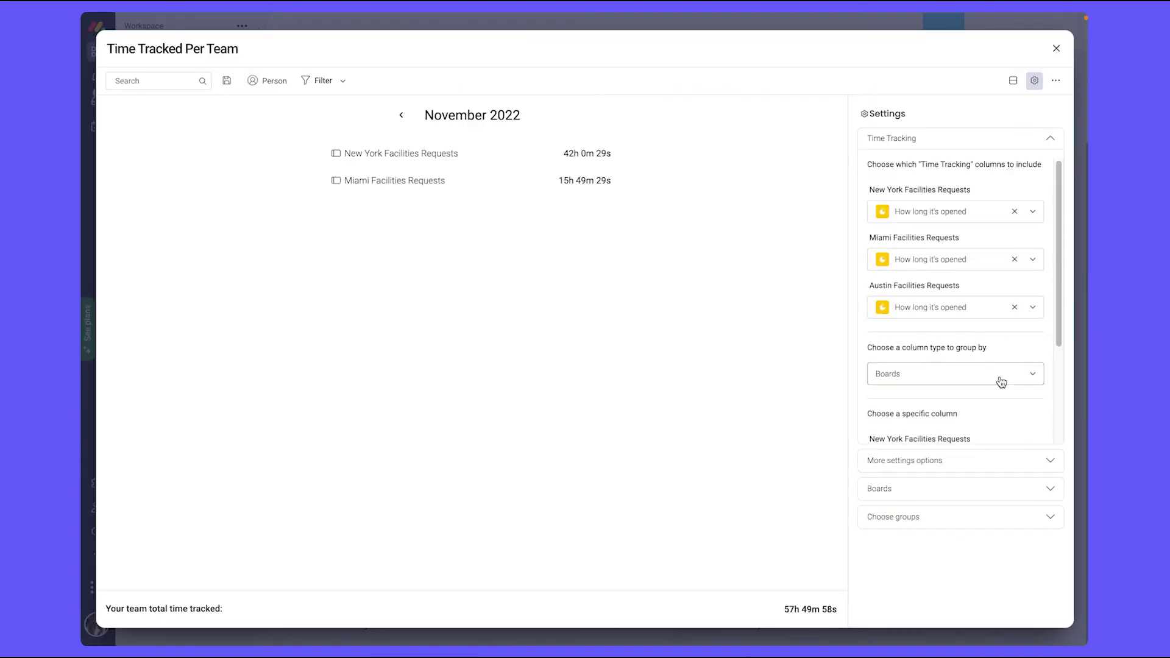
{"action": "scroll", "coordinate": [999, 379], "scroll_direction": "down", "scroll_amount": 3}
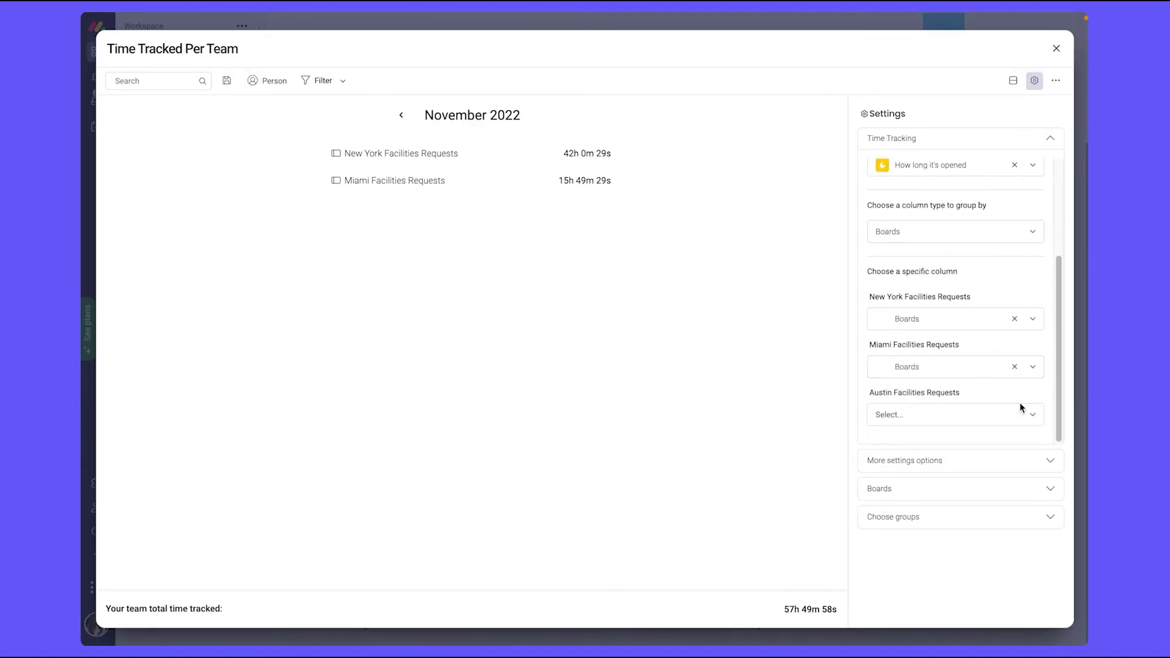
{"action": "left_click", "coordinate": [1032, 415]}
{"action": "left_click", "coordinate": [959, 453]}
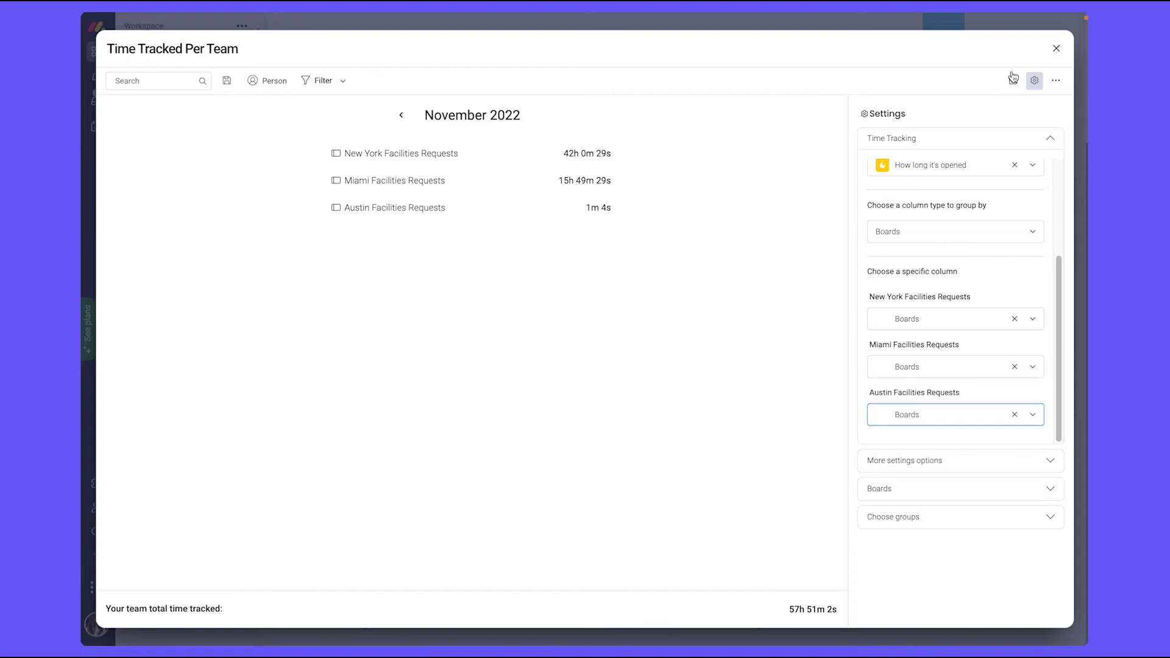
{"action": "left_click", "coordinate": [1057, 49]}
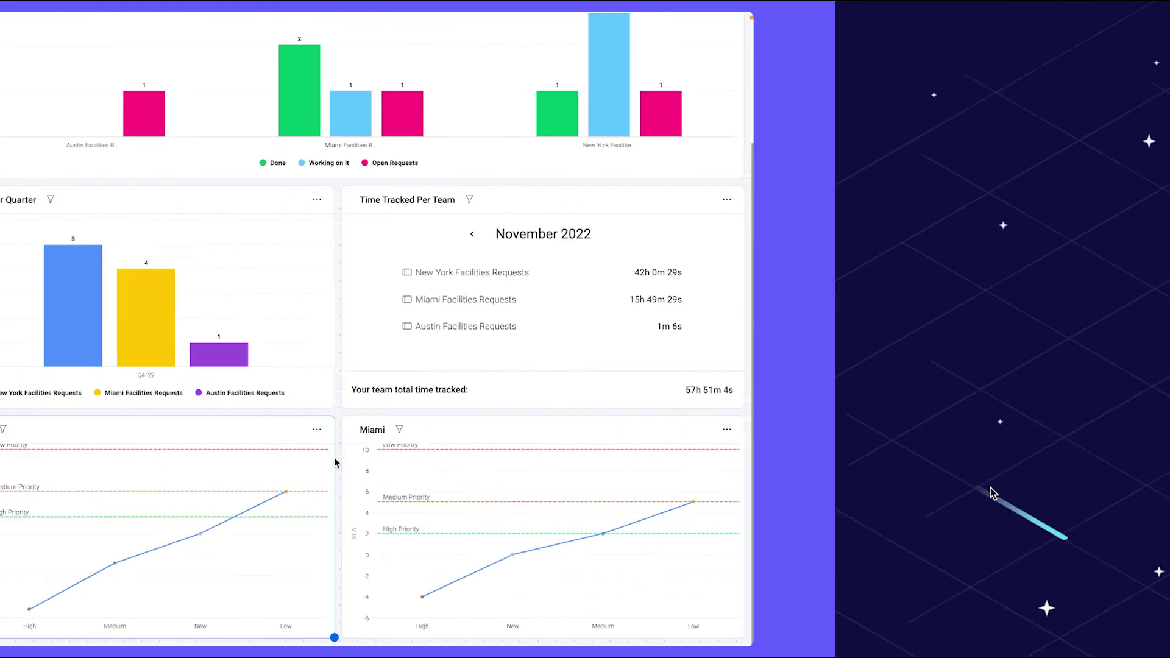